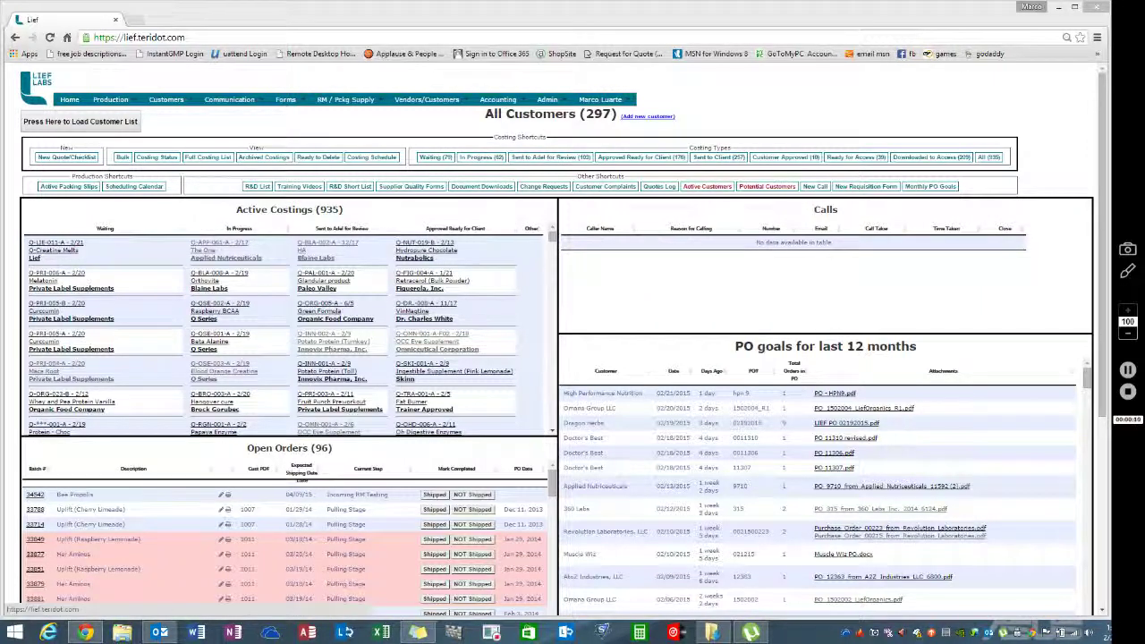
# Open the customer complaints list and start a new customer complaint
pyautogui.click(606, 187)
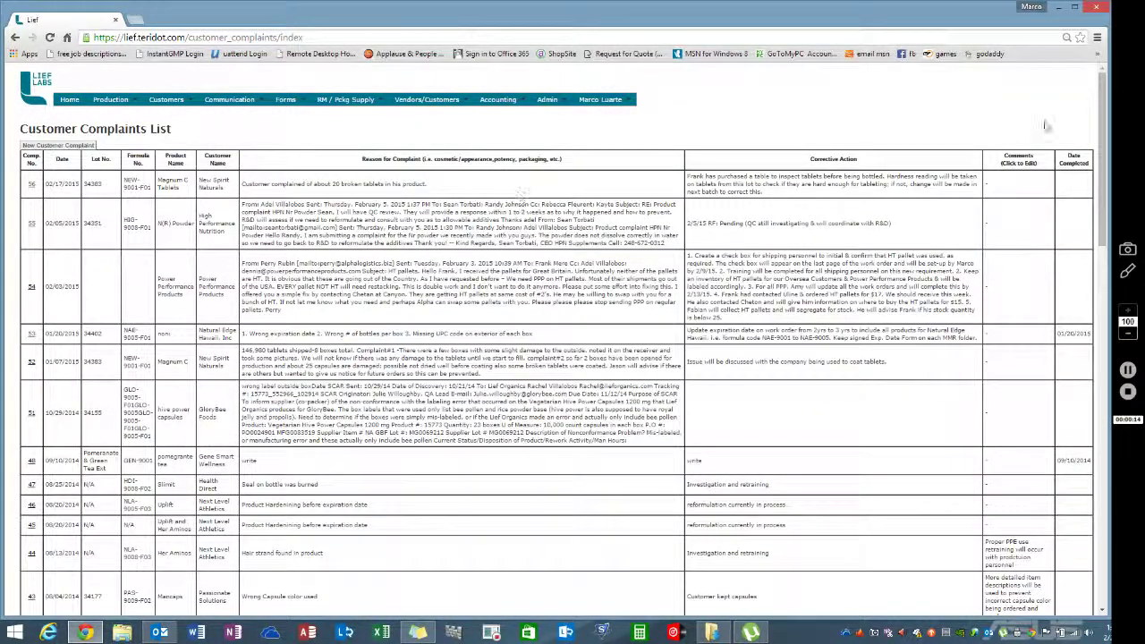
pyautogui.moveTo(1103, 125)
pyautogui.mouseDown()
pyautogui.moveTo(1103, 148)
pyautogui.moveTo(1104, 117)
pyautogui.mouseUp()
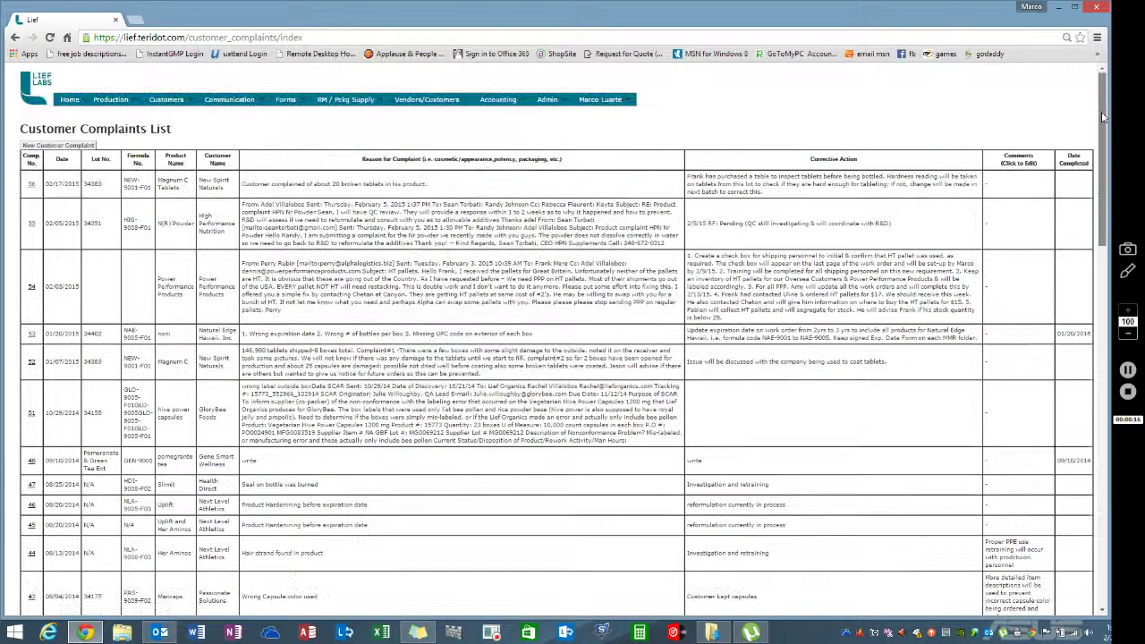
pyautogui.click(36, 147)
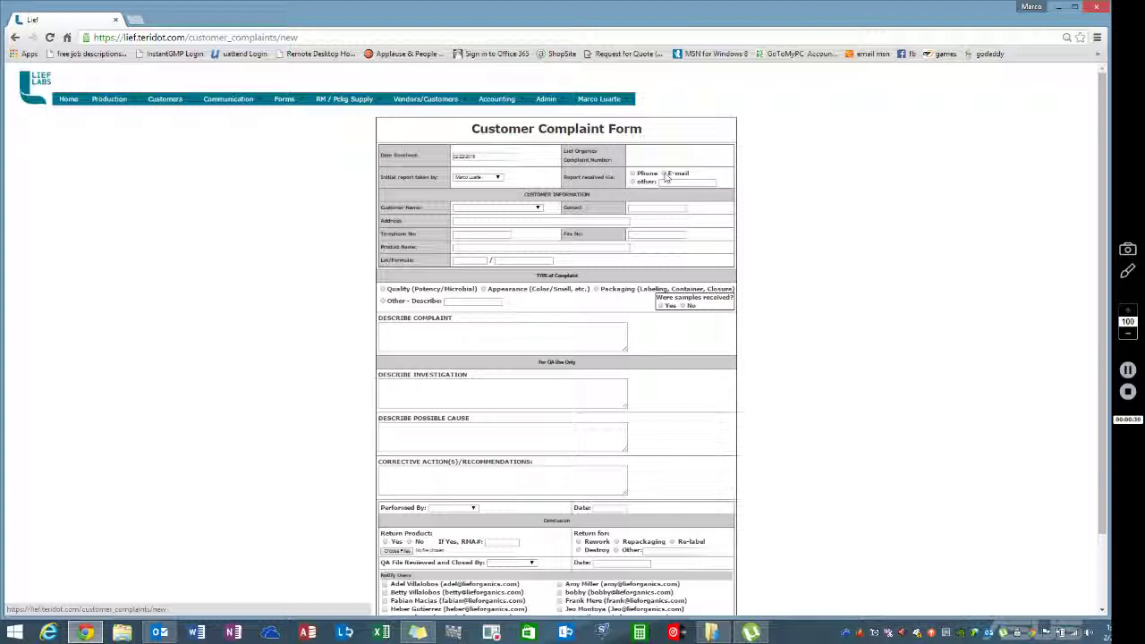
# Record an e-mailed complaint from 360 Labs about the lot 34342 Purple Rice Ext formula, with Appearance as the complaint type
pyautogui.click(538, 207)
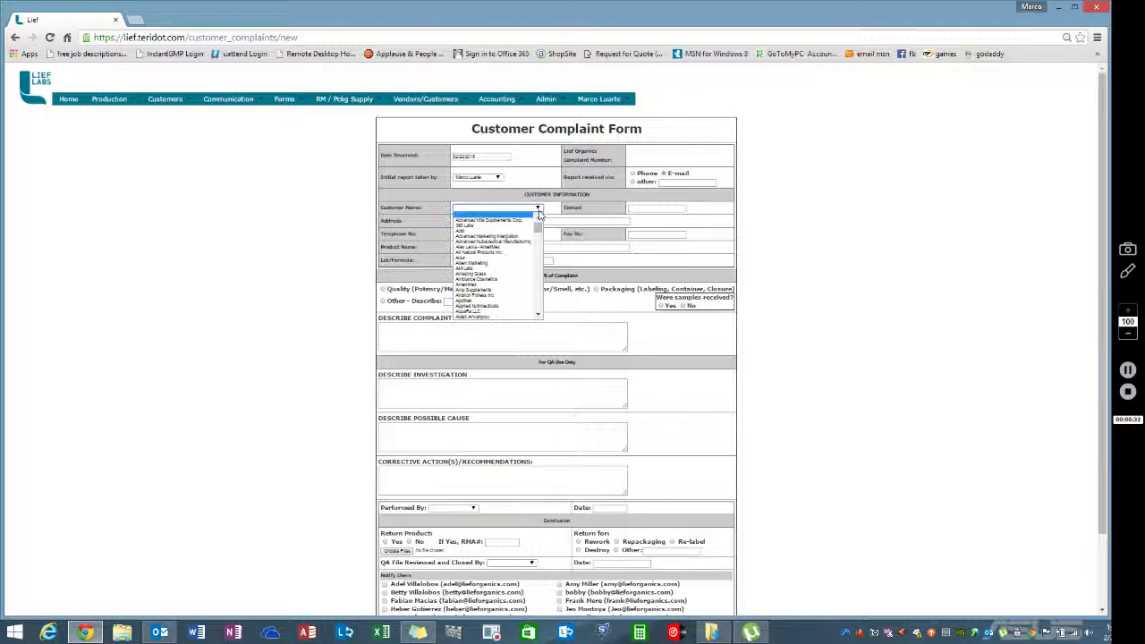
pyautogui.click(520, 231)
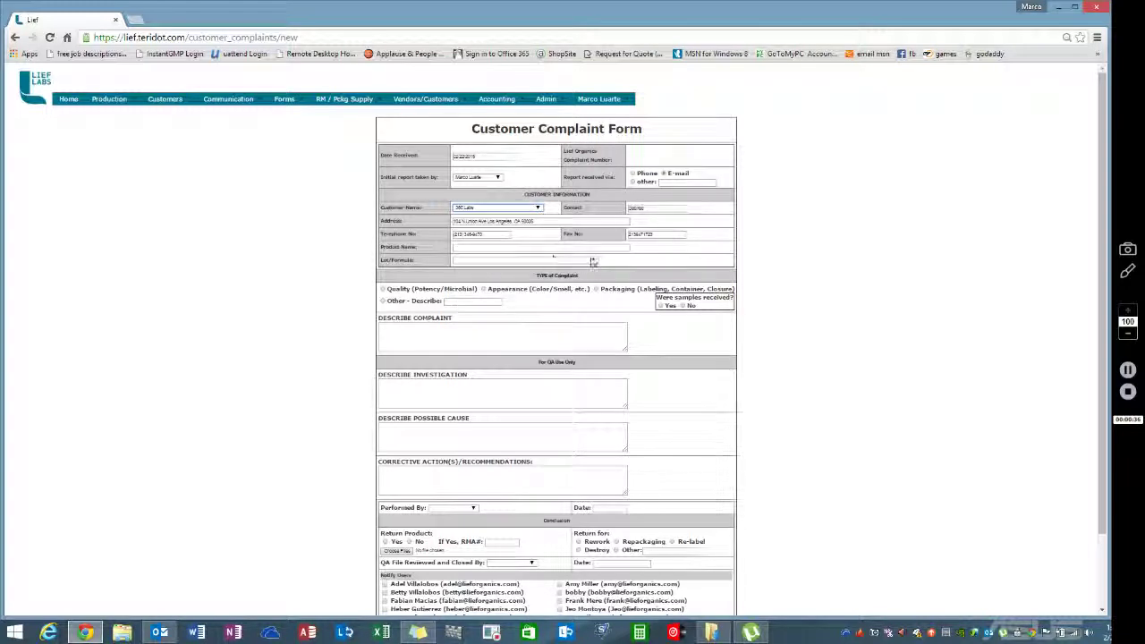
pyautogui.click(593, 260)
pyautogui.click(556, 275)
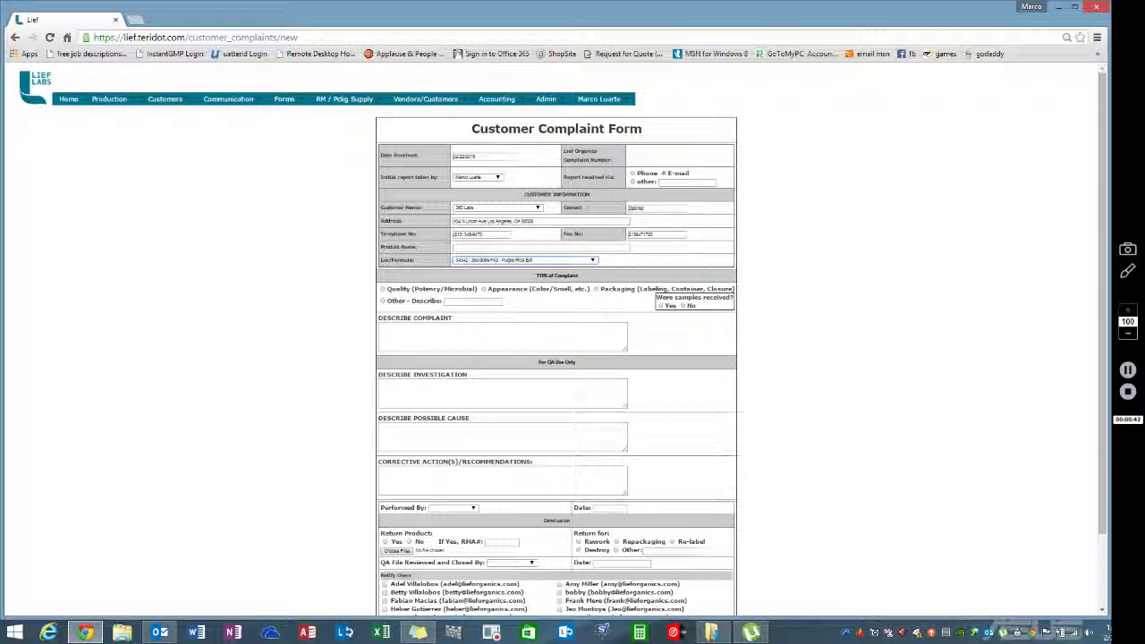
pyautogui.click(484, 289)
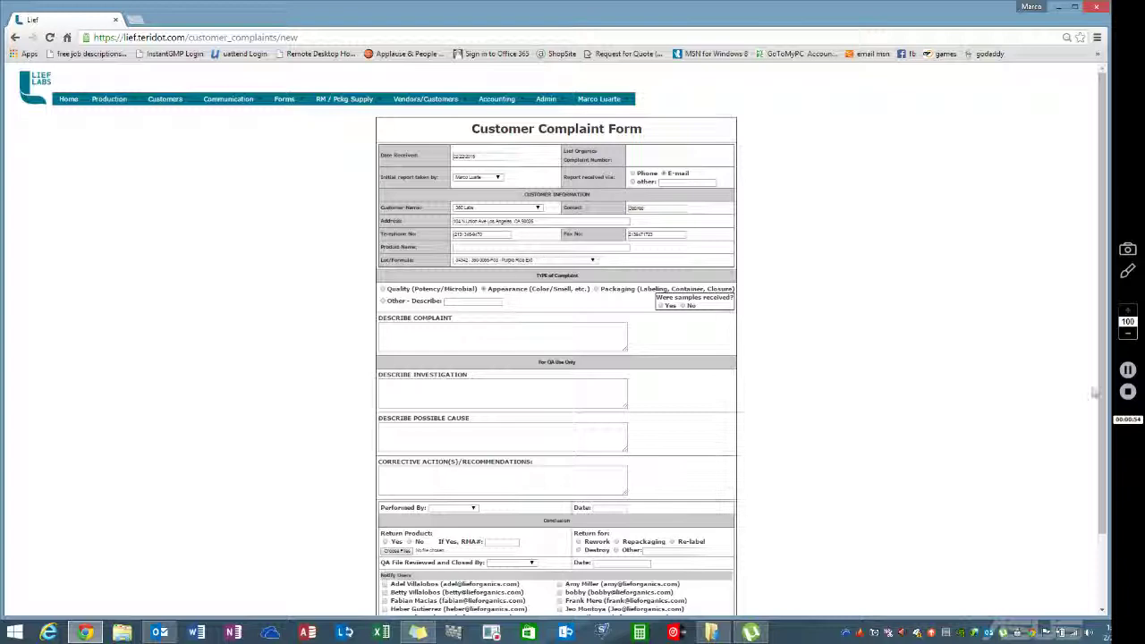
# Open the file chooser for attaching a document to the complaint
pyautogui.scroll(-1, 1094, 392)
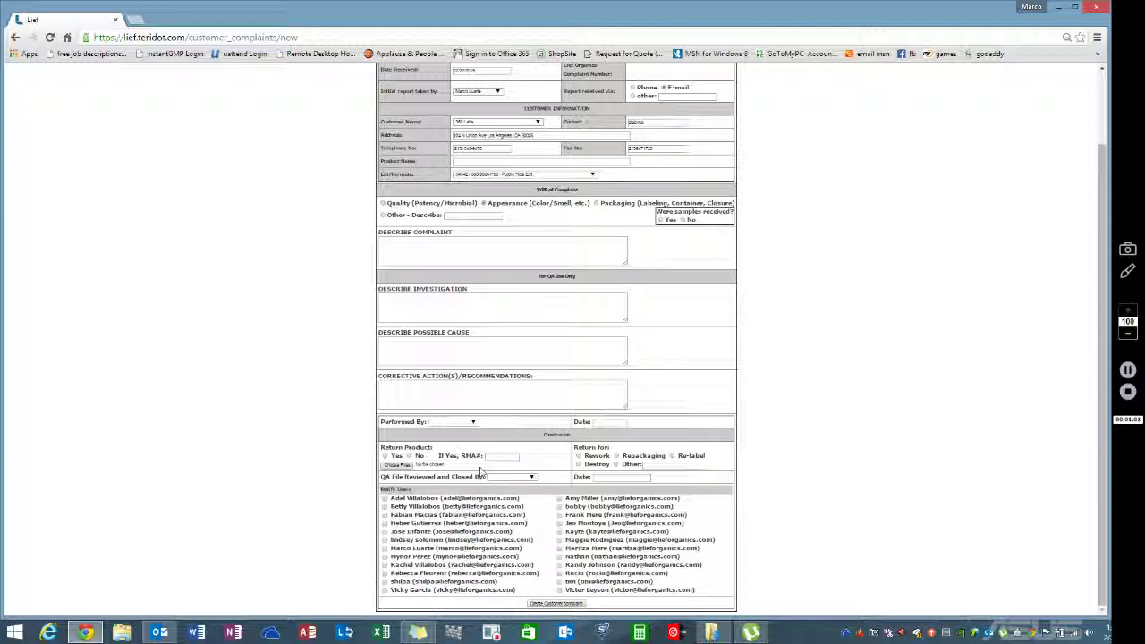
pyautogui.click(398, 465)
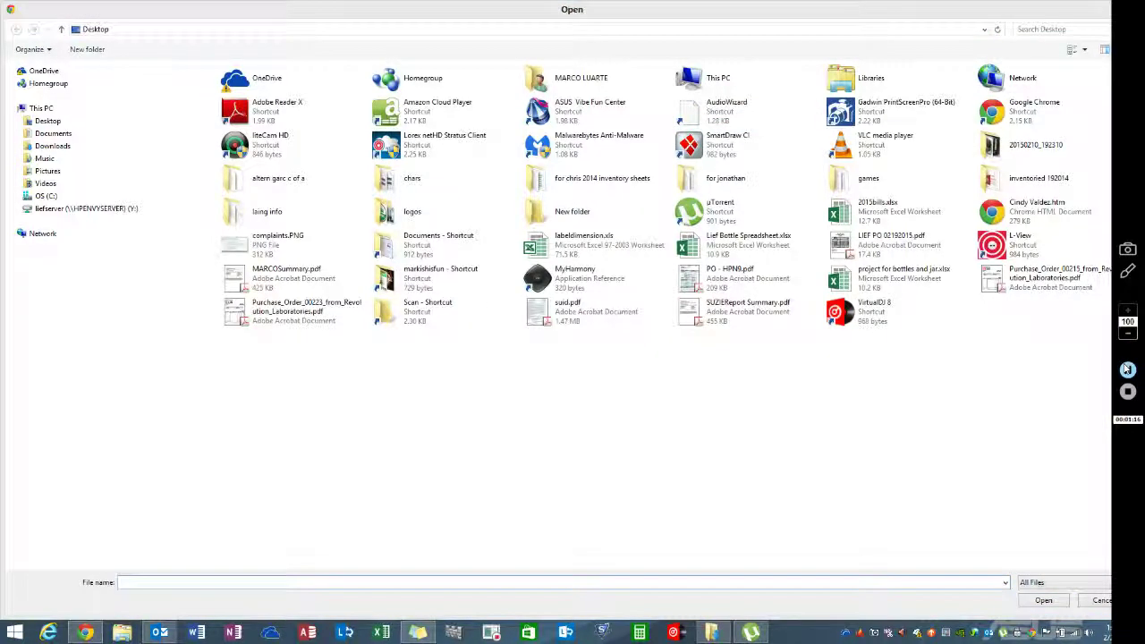
pyautogui.click(1127, 369)
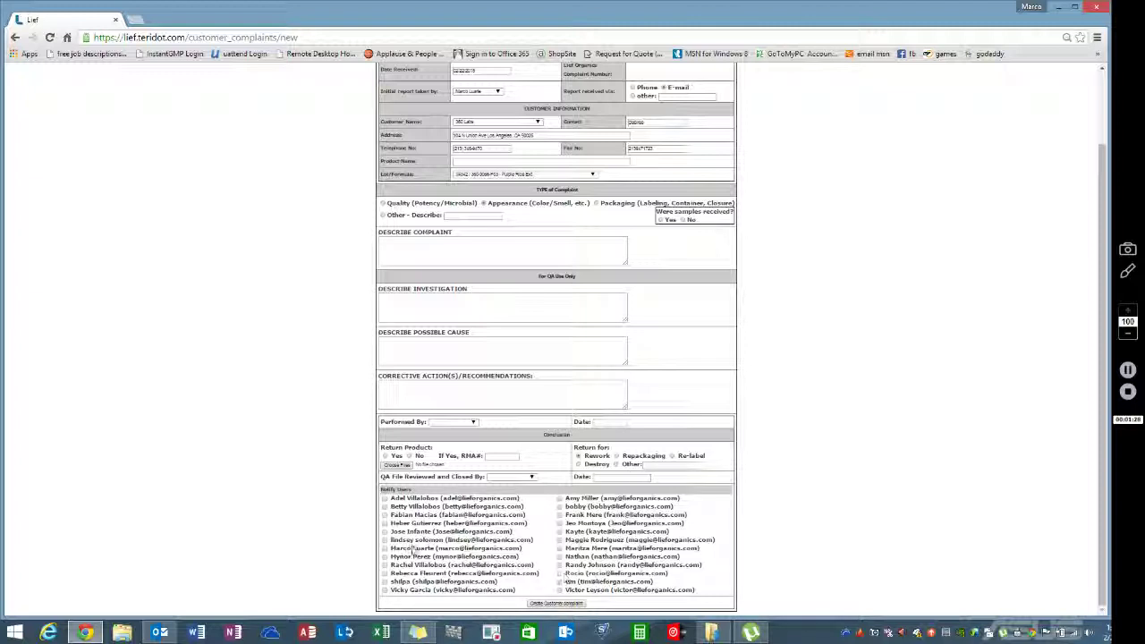
# Mark the return for rework, choose a user to notify, and create the customer complaint
pyautogui.click(385, 548)
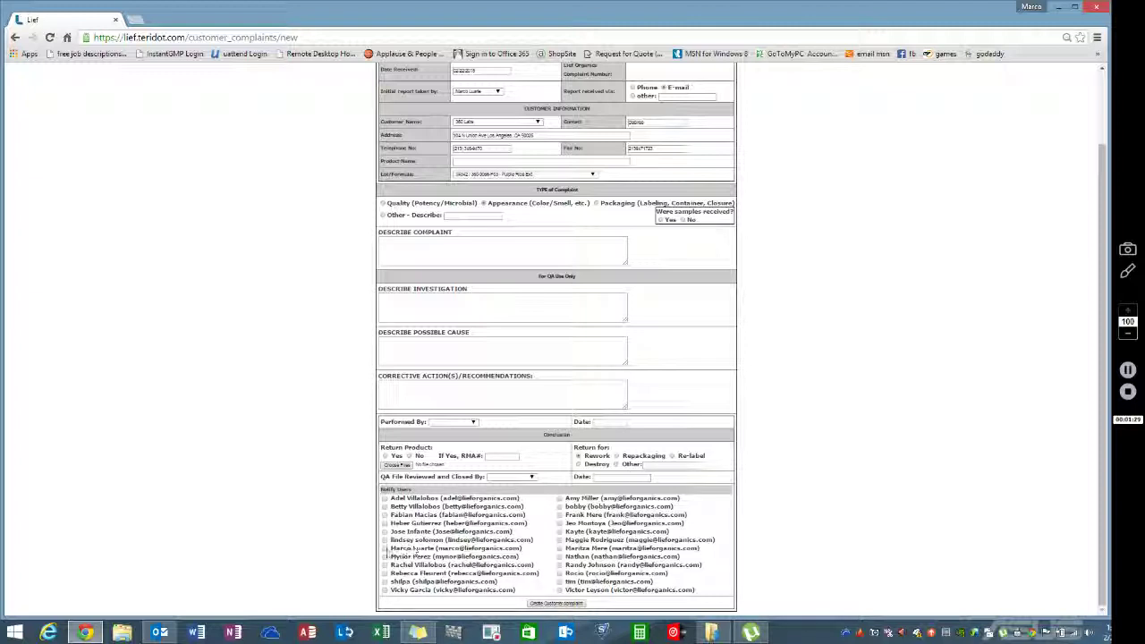
pyautogui.click(557, 603)
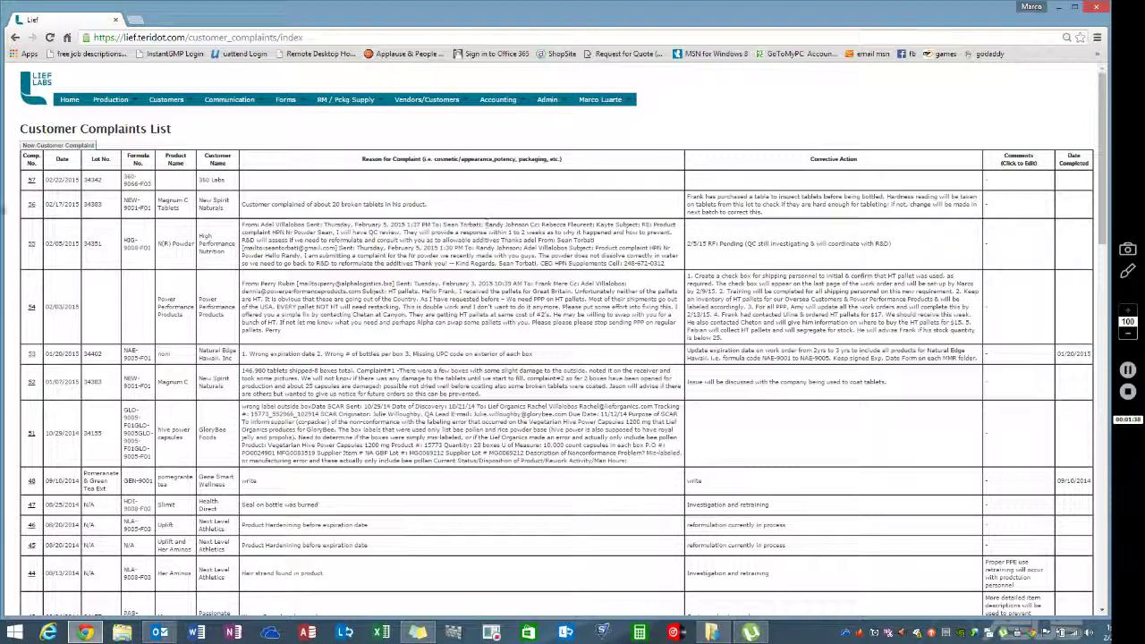
# View the new complaint 57, then switch to Outlook and read its Customer Complaint Created notification
pyautogui.click(32, 182)
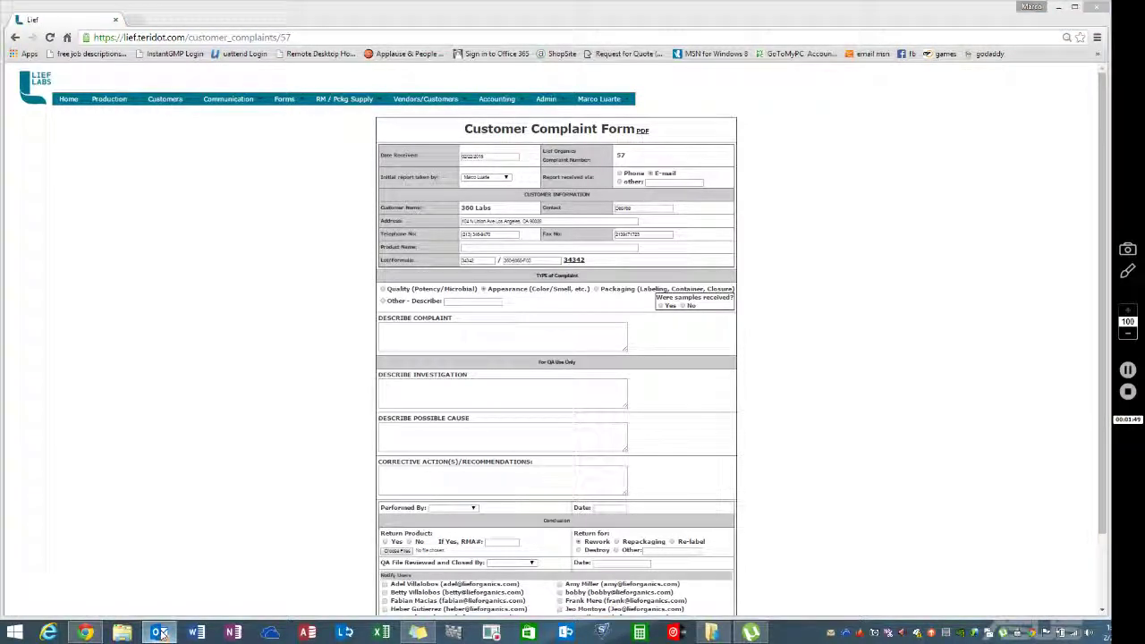
pyautogui.click(1127, 372)
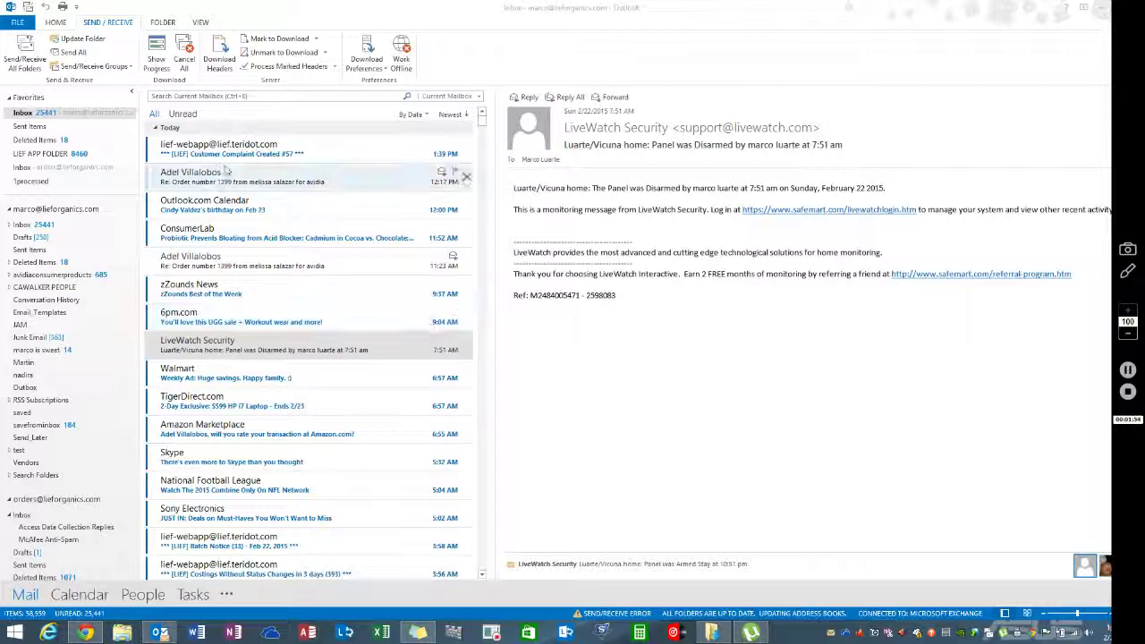
pyautogui.click(249, 158)
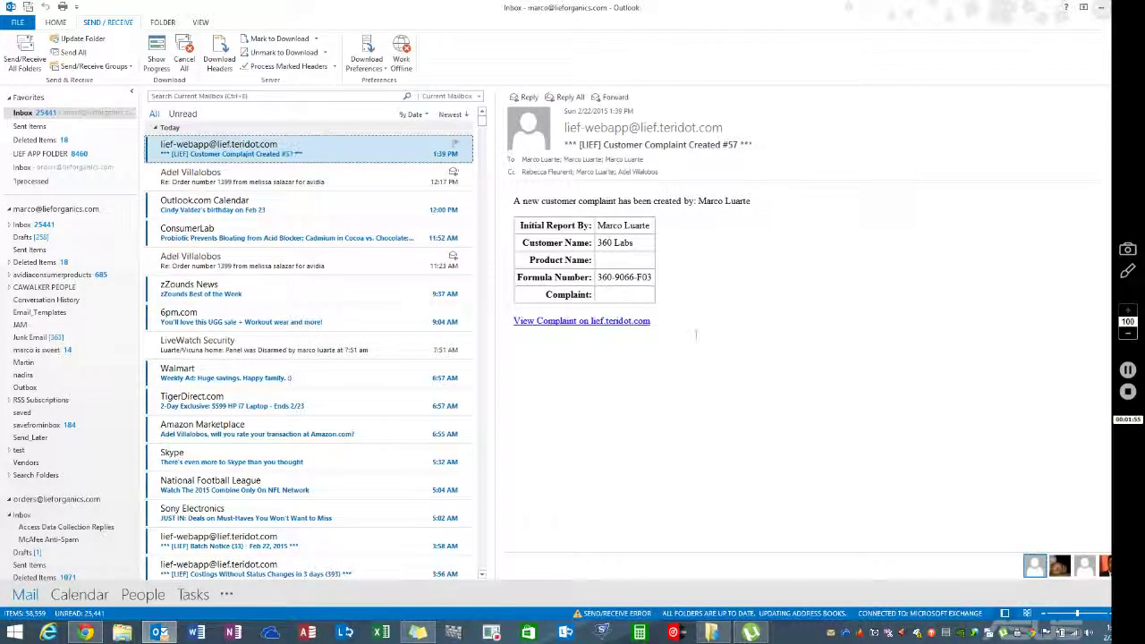
pyautogui.click(1127, 369)
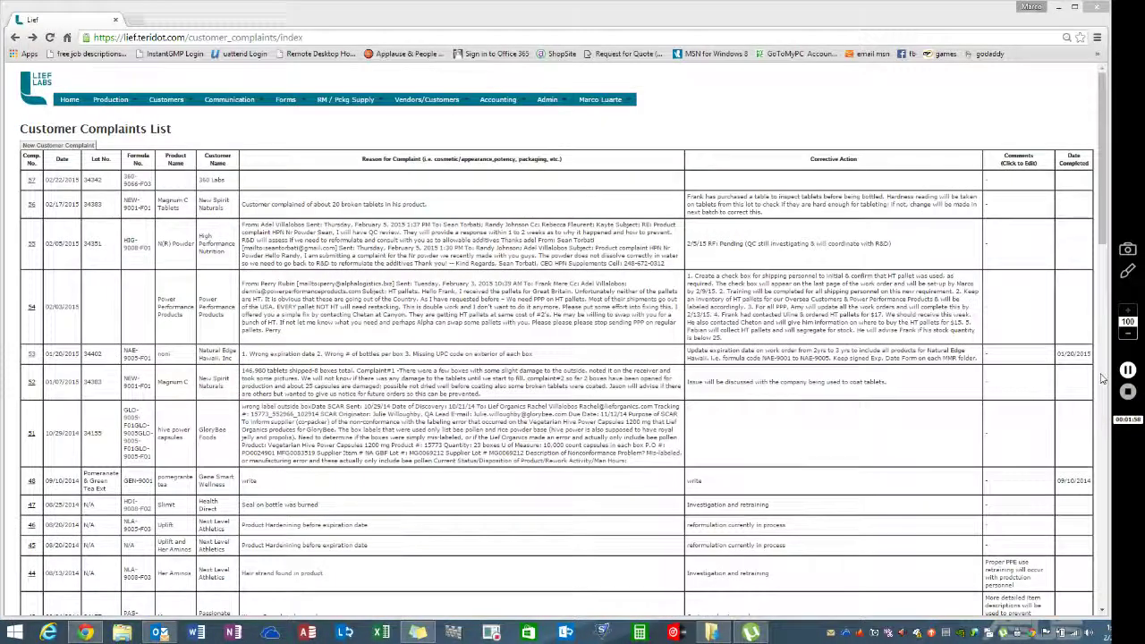
# Return to complaint 57 in the Lief web app and open its linked batch 34342 at the Customer Complaints and Rework sections
pyautogui.click(34, 182)
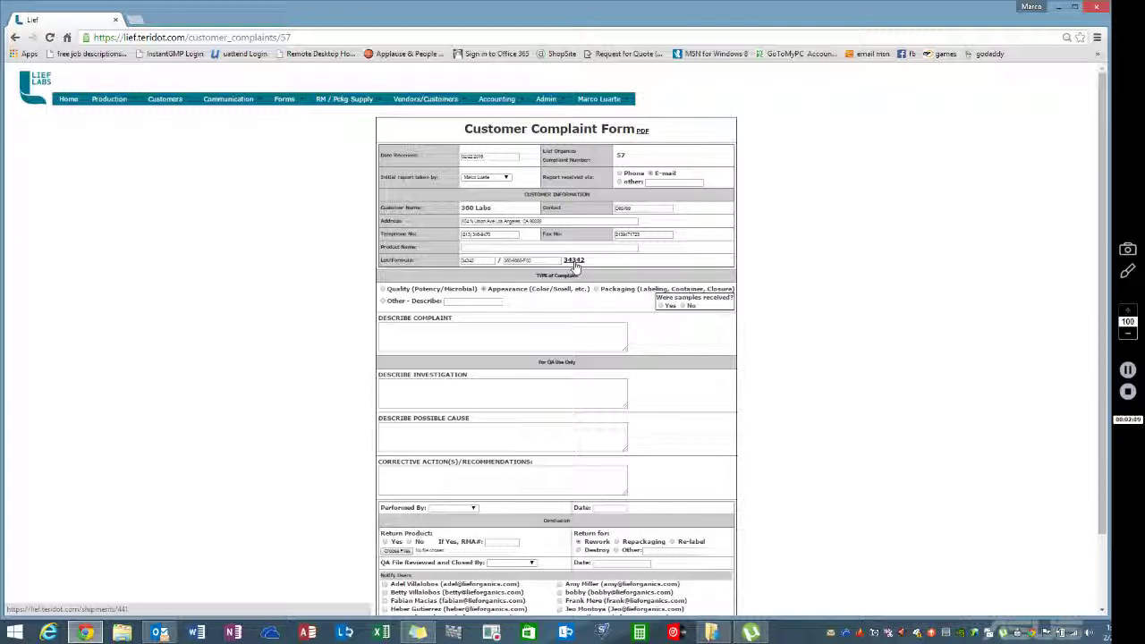
pyautogui.click(575, 263)
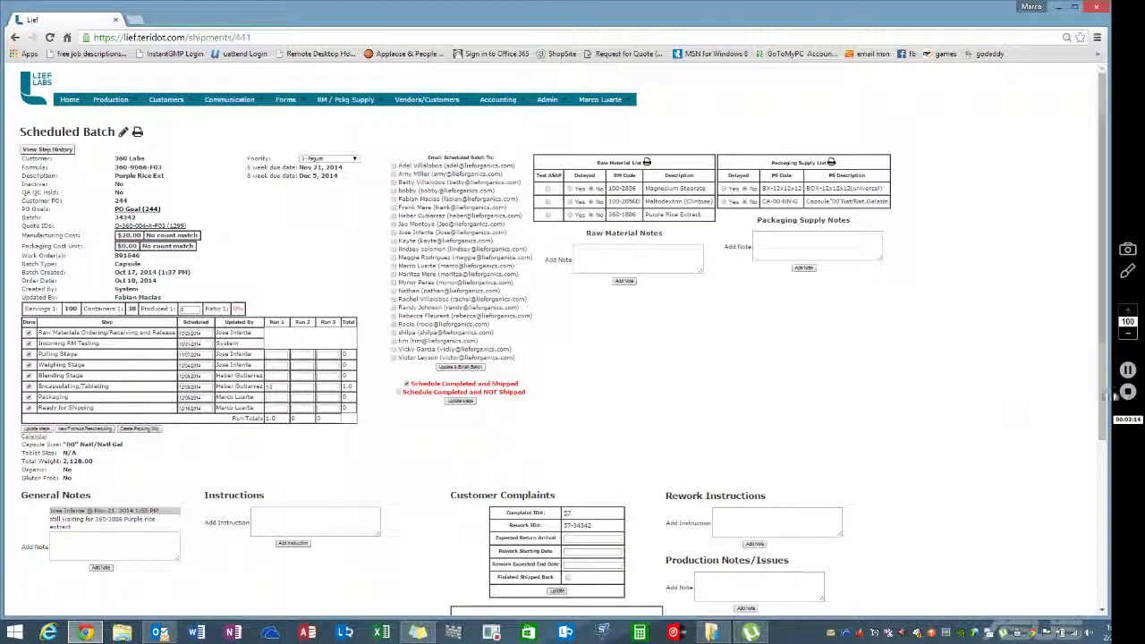
pyautogui.scroll(-3, 983, 375)
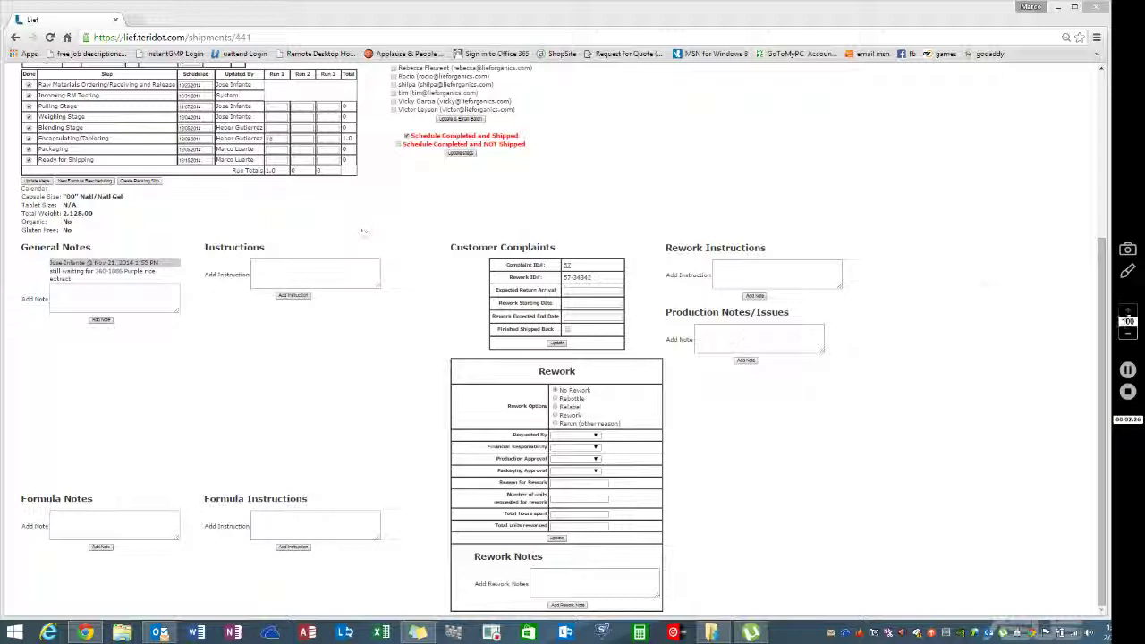
pyautogui.click(1127, 370)
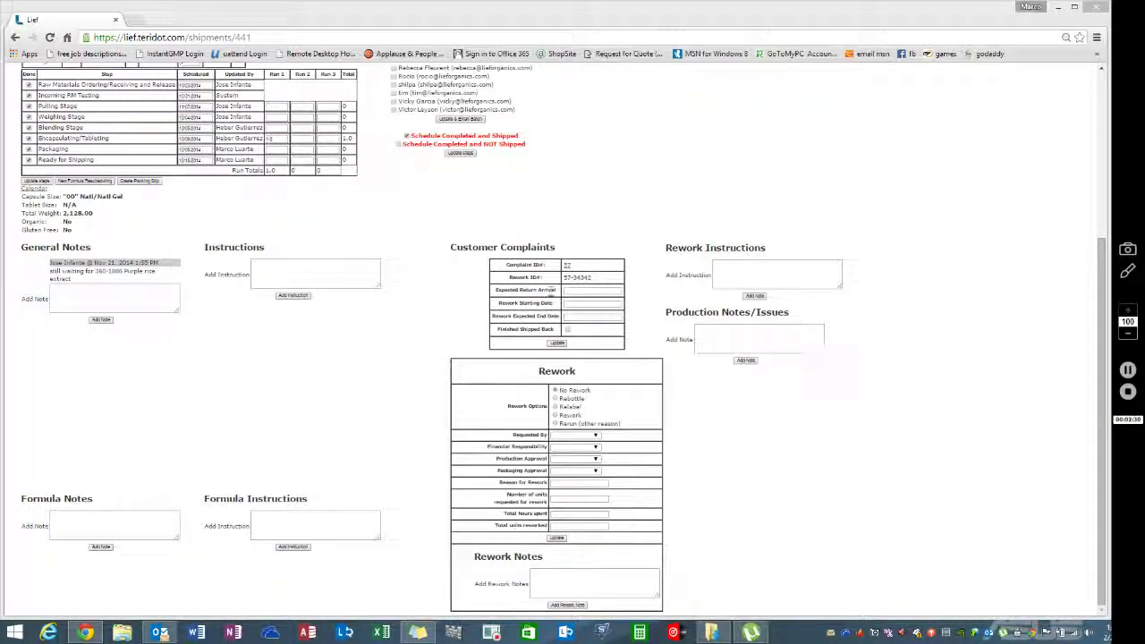
# Set the expected return arrival to 02/24/2015, rework starting date to 02/27/2015 and rework expected end date to 03/05/2015
pyautogui.click(609, 291)
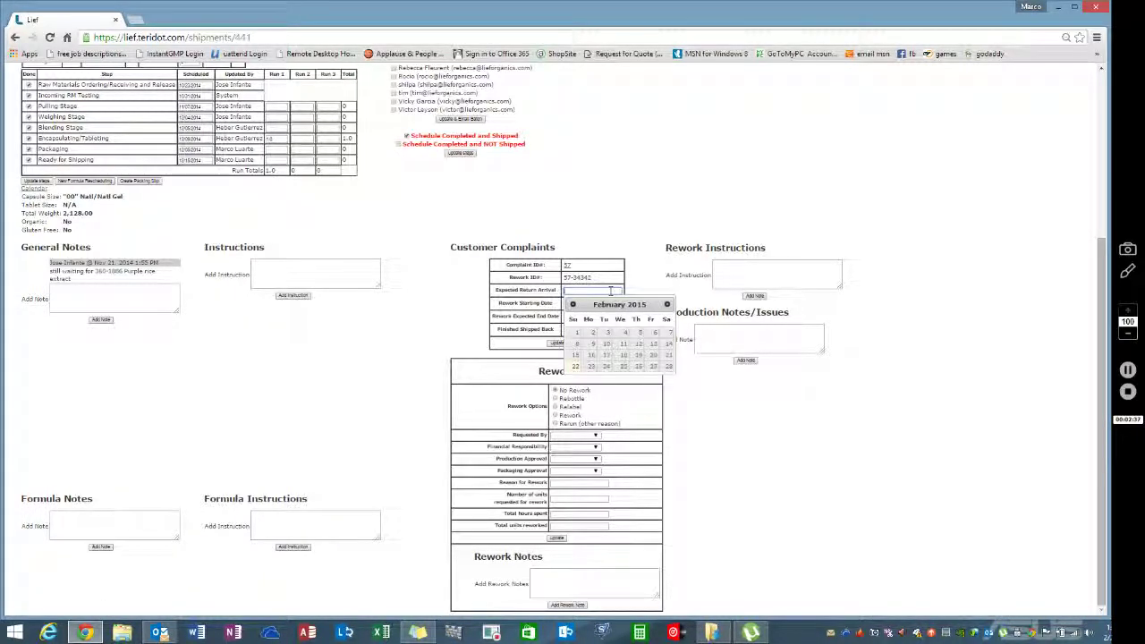
pyautogui.click(606, 366)
pyautogui.click(598, 305)
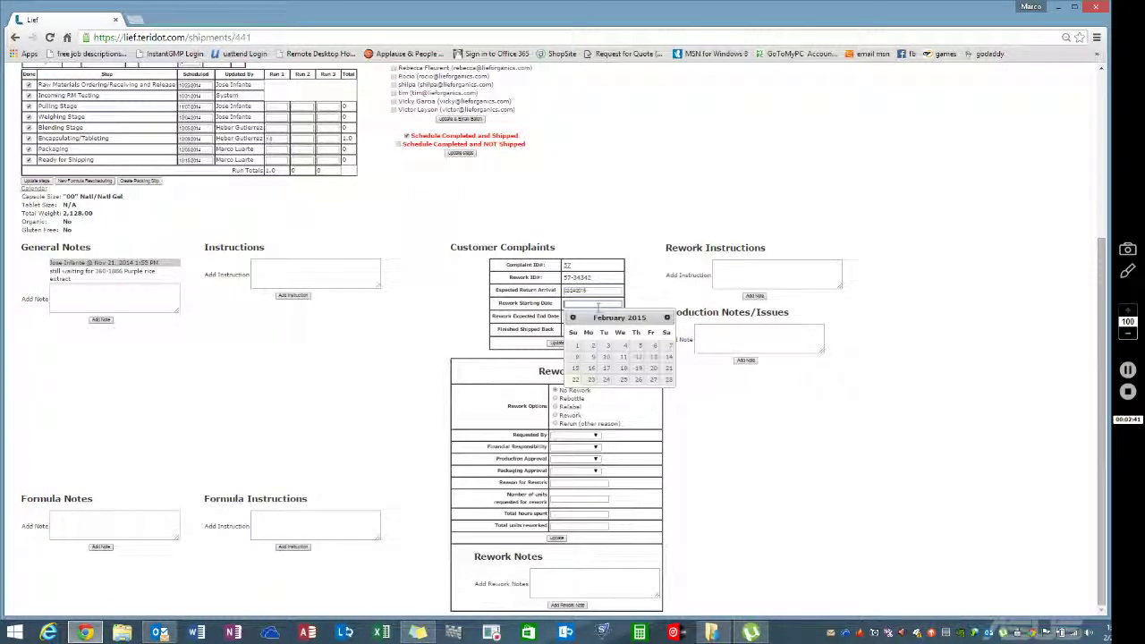
pyautogui.click(653, 380)
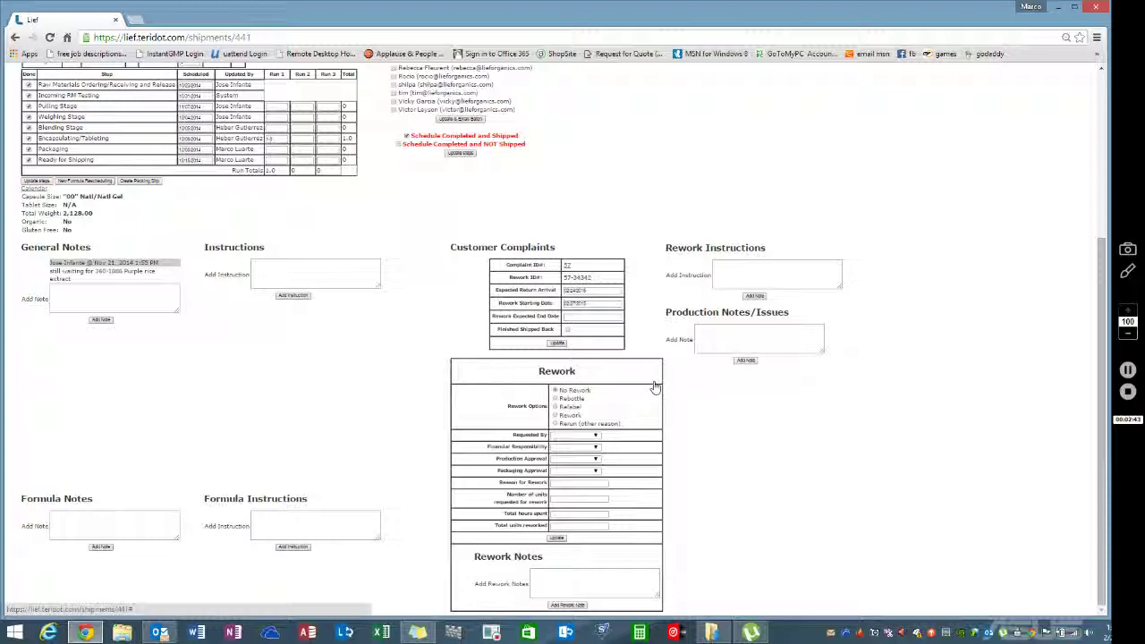
pyautogui.click(576, 318)
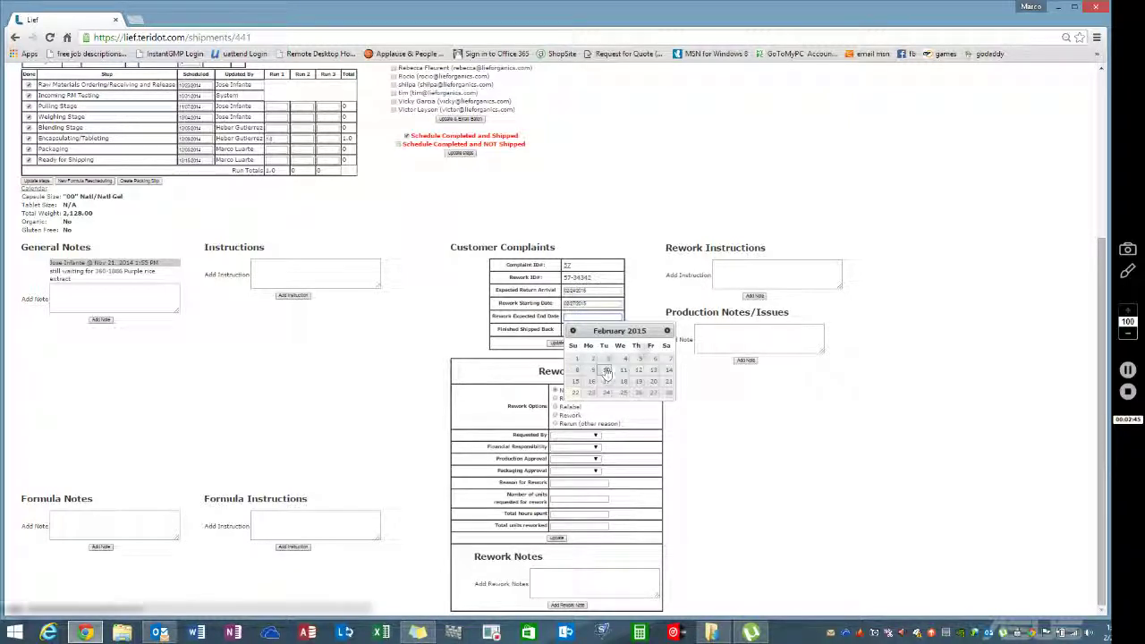
pyautogui.click(666, 330)
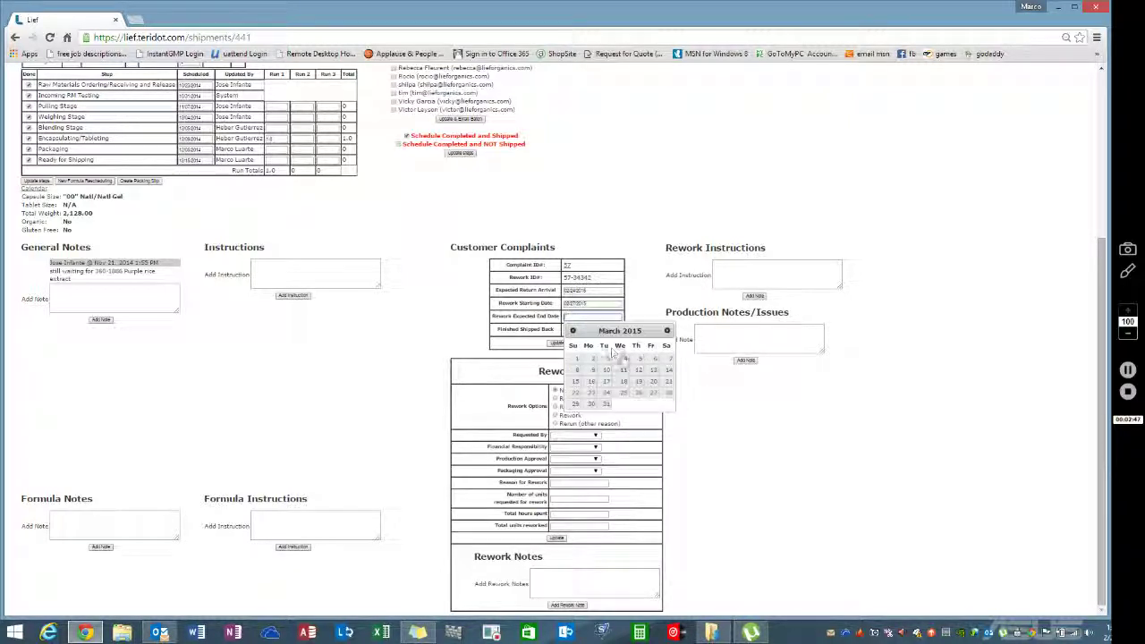
pyautogui.click(634, 359)
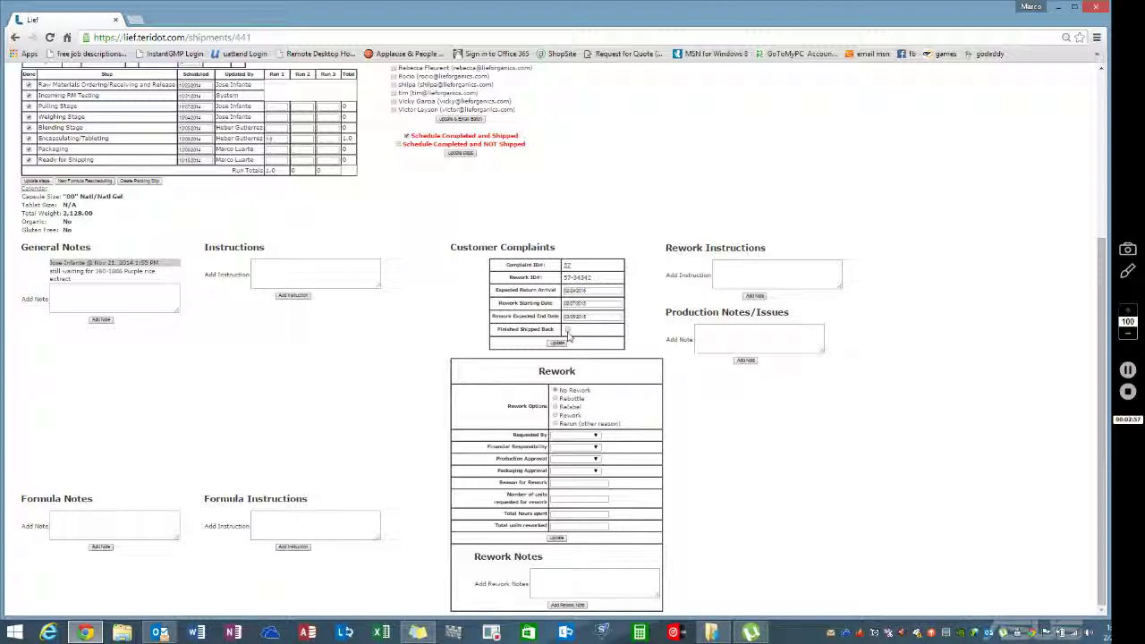
# Choose the Rework option and assign staff for Requested By, Financial Responsibility, Production Approval and Packaging Approval
pyautogui.click(556, 416)
pyautogui.click(592, 436)
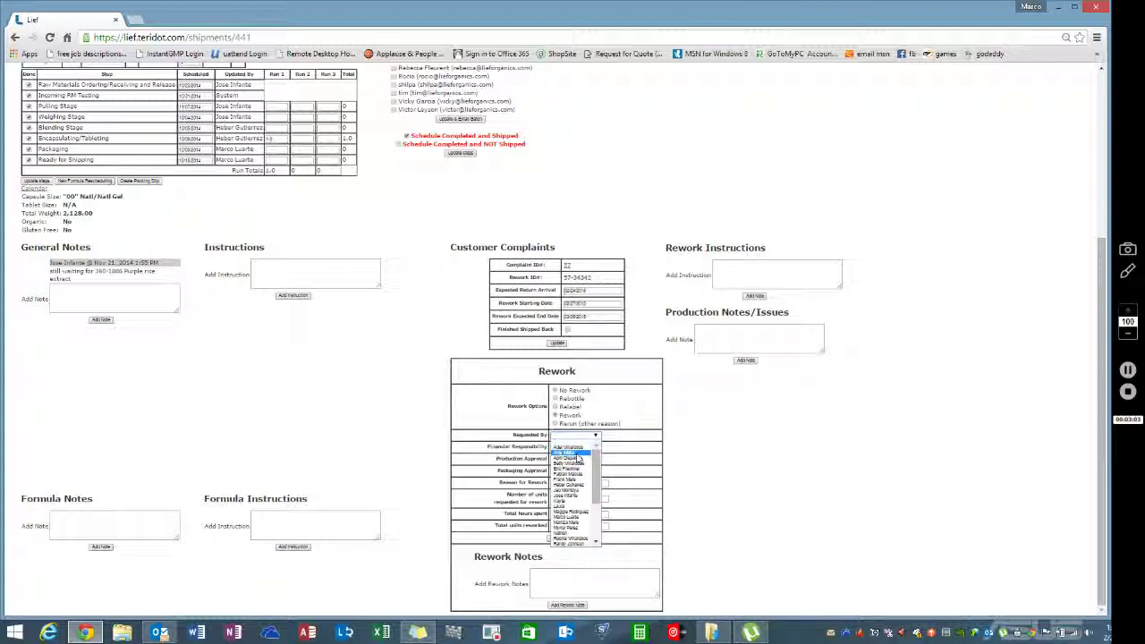
pyautogui.click(577, 453)
pyautogui.click(590, 446)
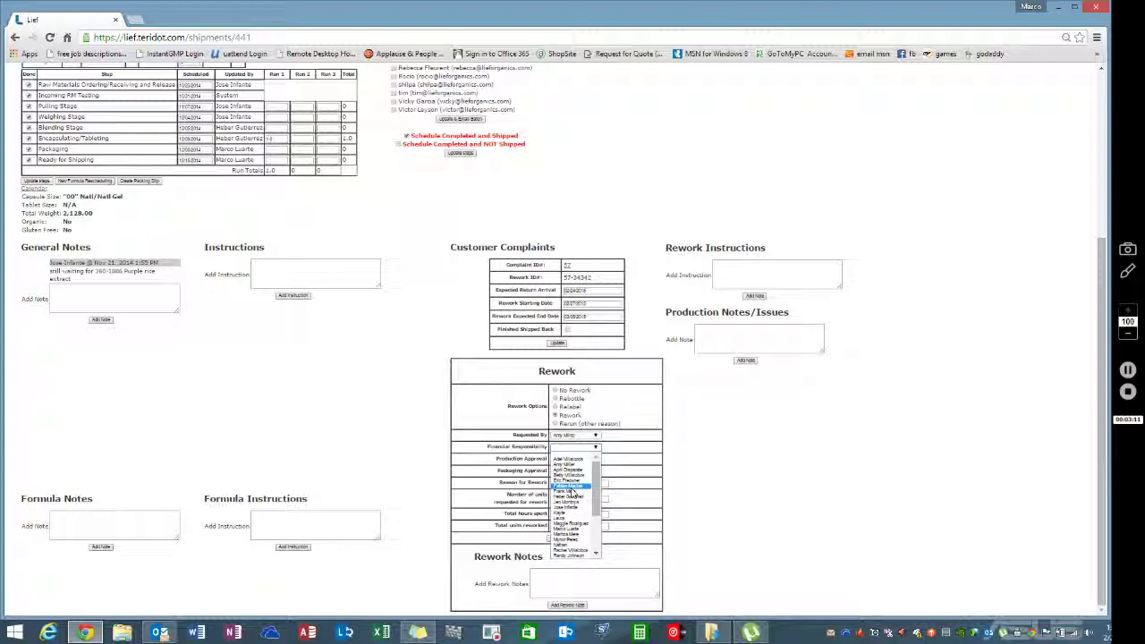
pyautogui.click(573, 488)
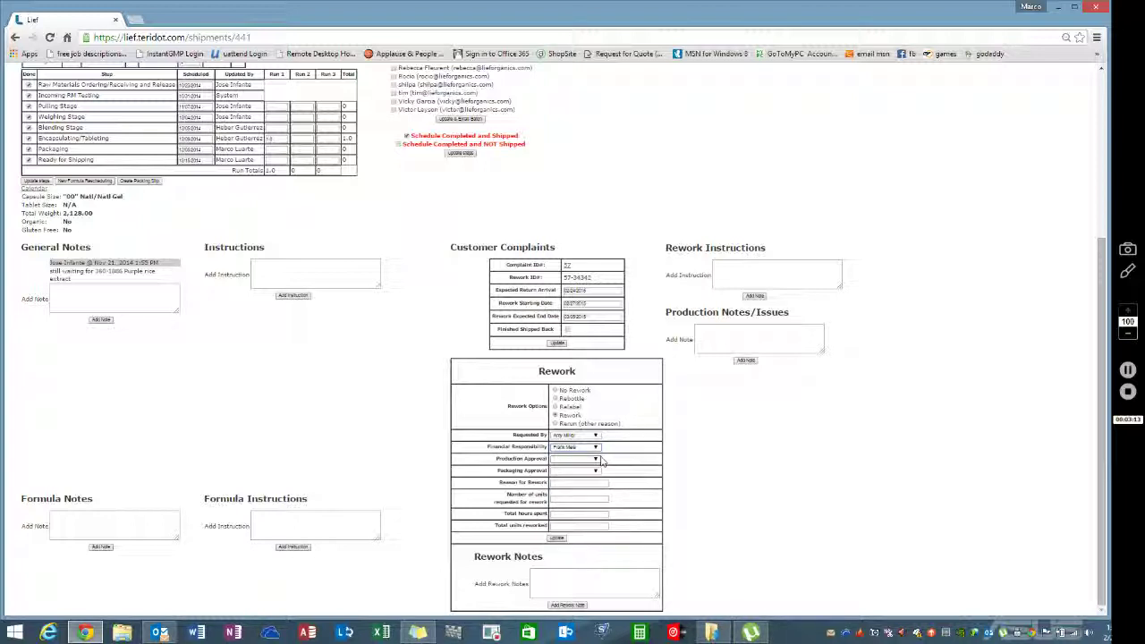
pyautogui.click(598, 460)
pyautogui.click(572, 488)
pyautogui.click(596, 472)
pyautogui.click(598, 492)
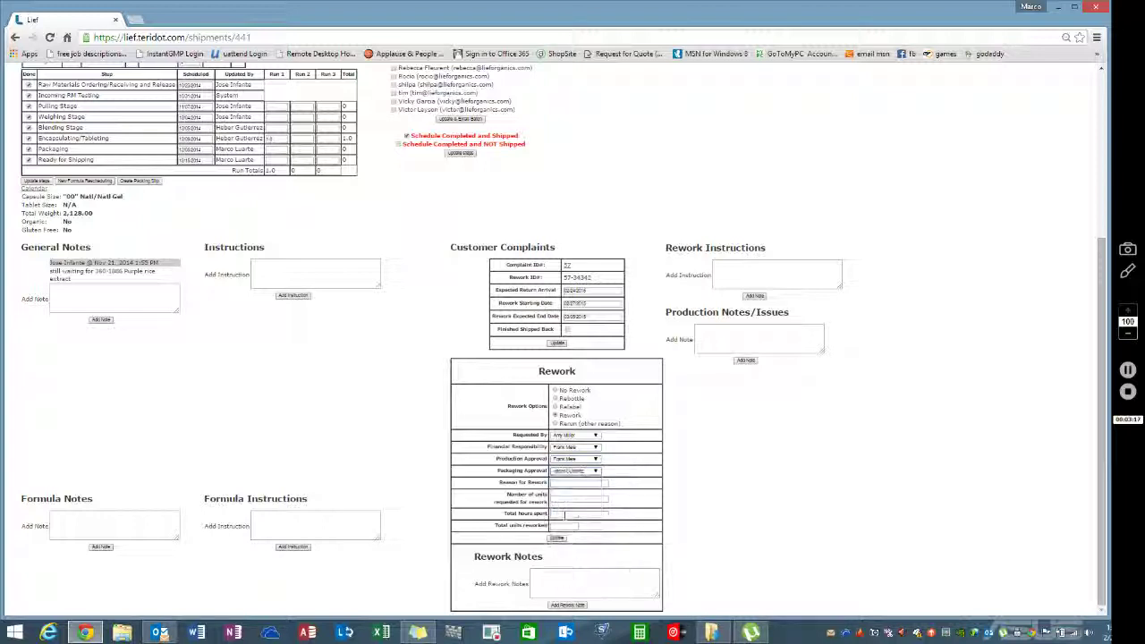
# Enter the number of units requested for rework in the batch's Rework section
pyautogui.click(578, 483)
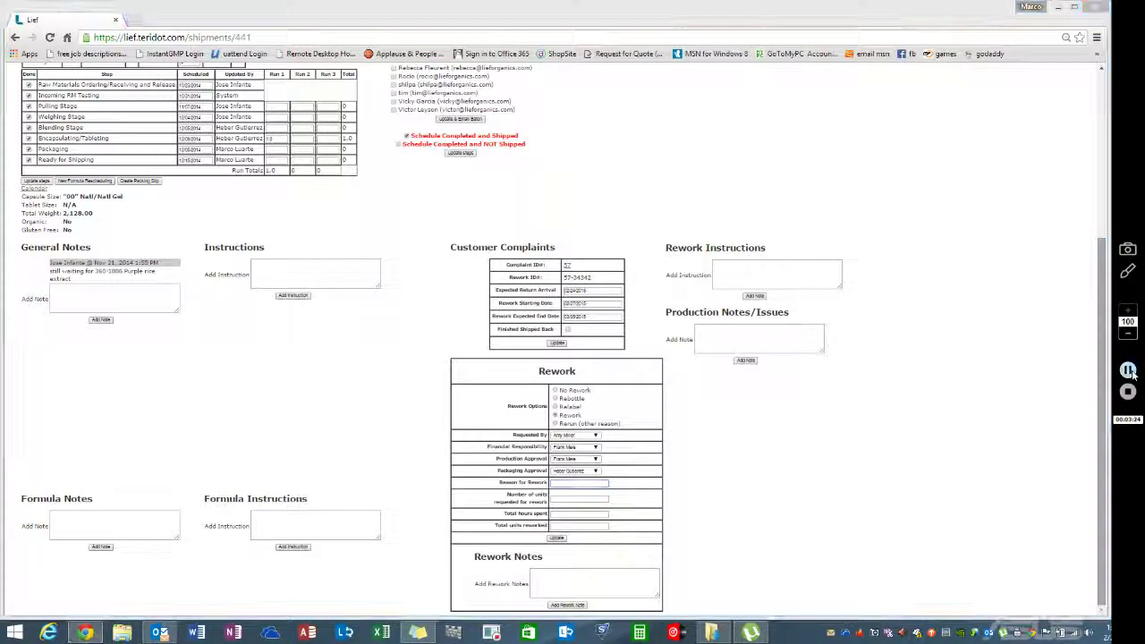
pyautogui.click(589, 501)
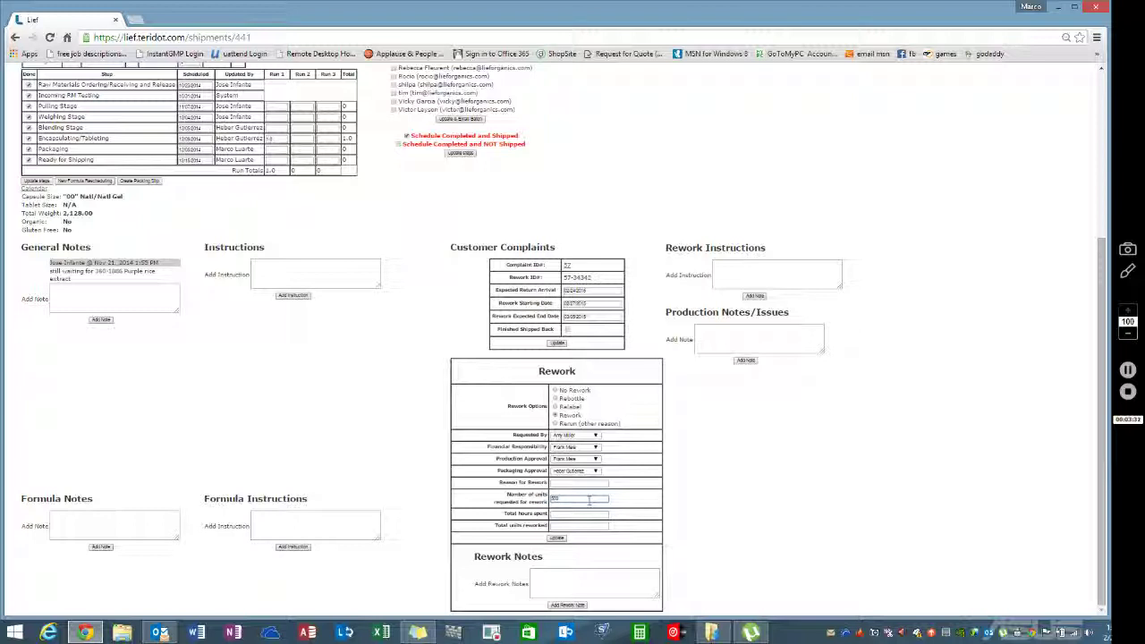
pyautogui.click(581, 514)
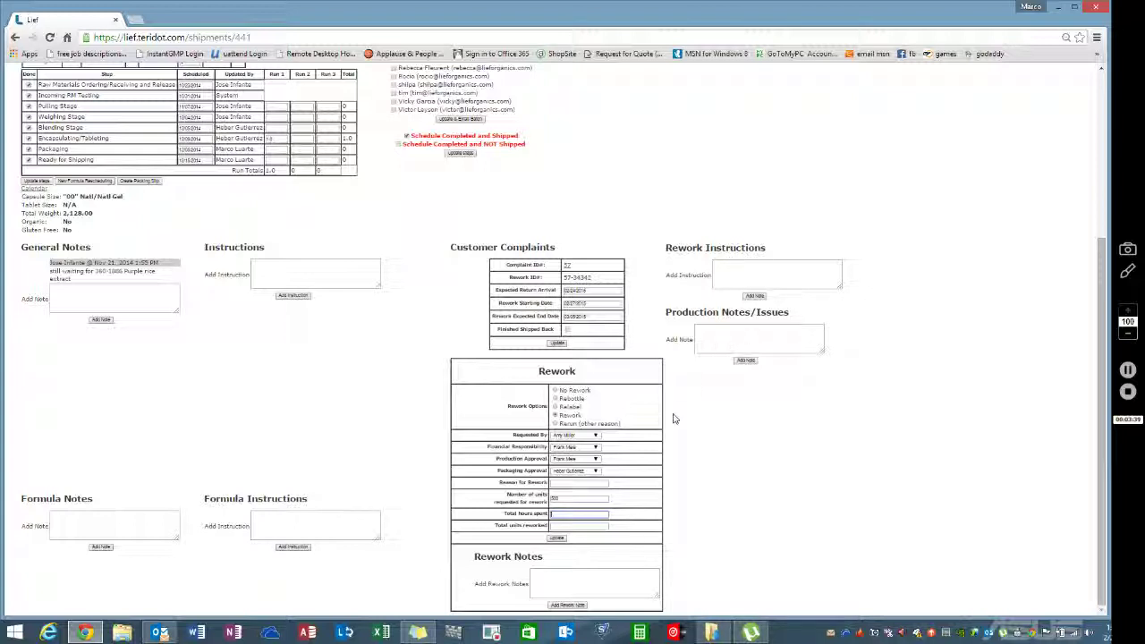
# Write a short rework note for the batch and add it to the Rework Notes
pyautogui.click(592, 590)
pyautogui.write('Reworked:')
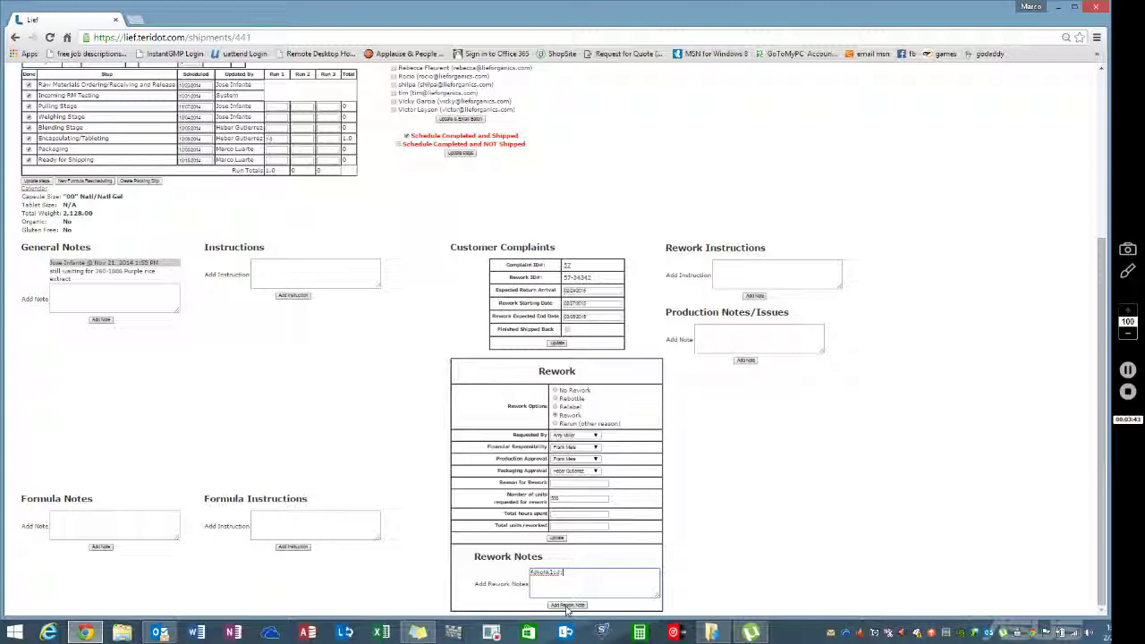
pyautogui.click(567, 605)
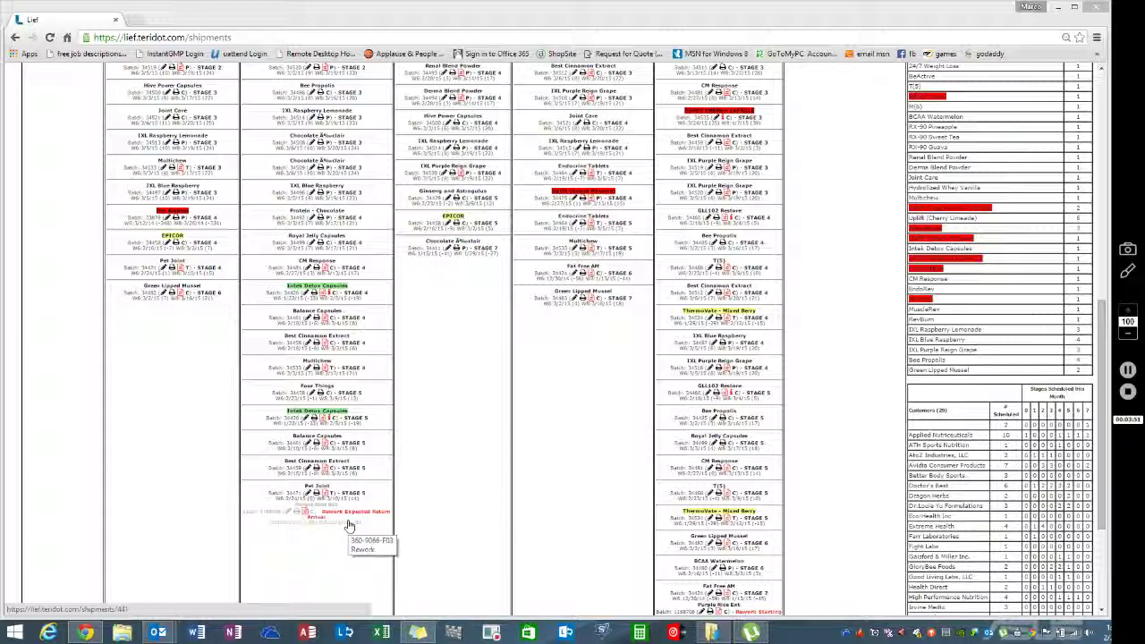
# Examine the production schedule calendar for the Purple Rice Ext batch's rework arrival, starting and end date entries, and for other batches' rework entries
pyautogui.moveTo(345, 524)
pyautogui.mouseDown()
pyautogui.moveTo(357, 541)
pyautogui.moveTo(349, 532)
pyautogui.mouseUp()
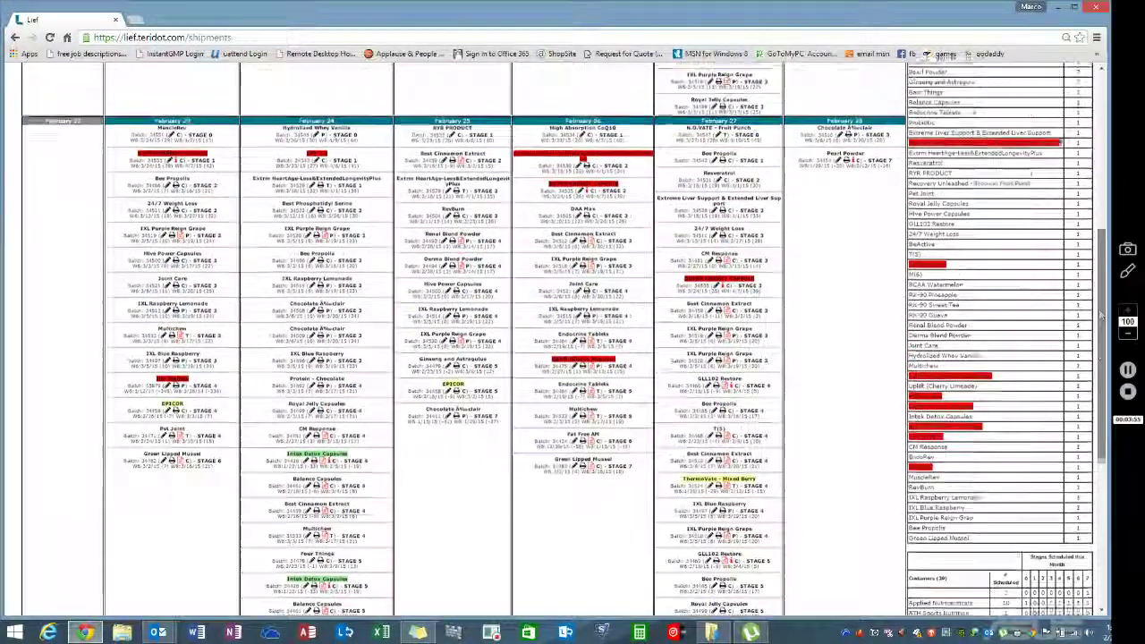
pyautogui.scroll(-10, 1095, 407)
pyautogui.scroll(3, 1096, 407)
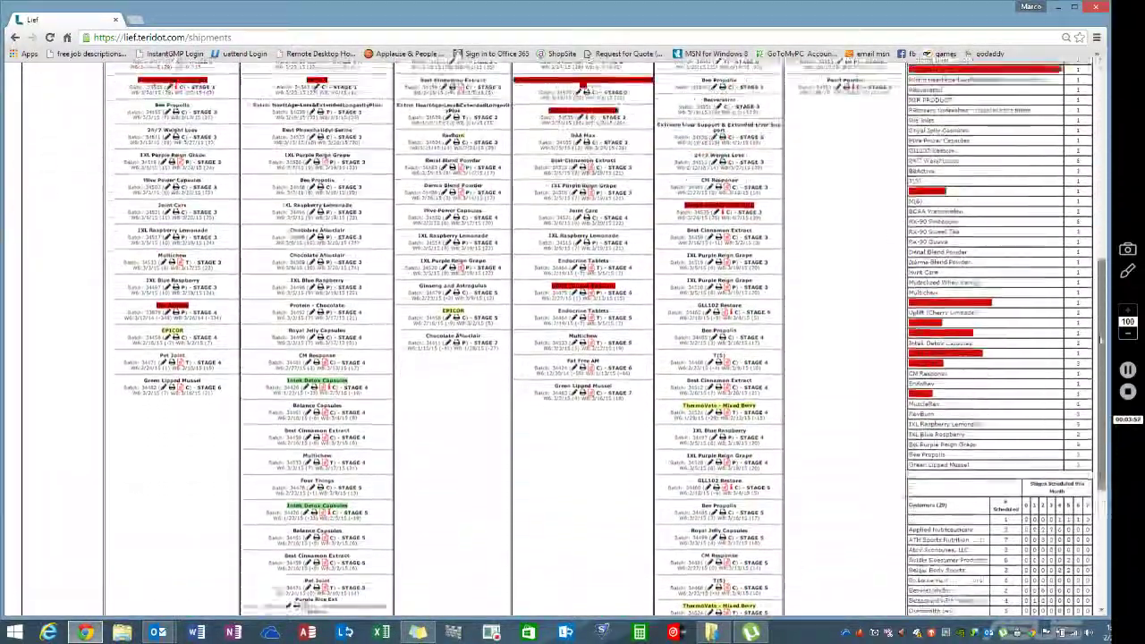
pyautogui.scroll(-1, 1095, 396)
pyautogui.scroll(-3, 1096, 396)
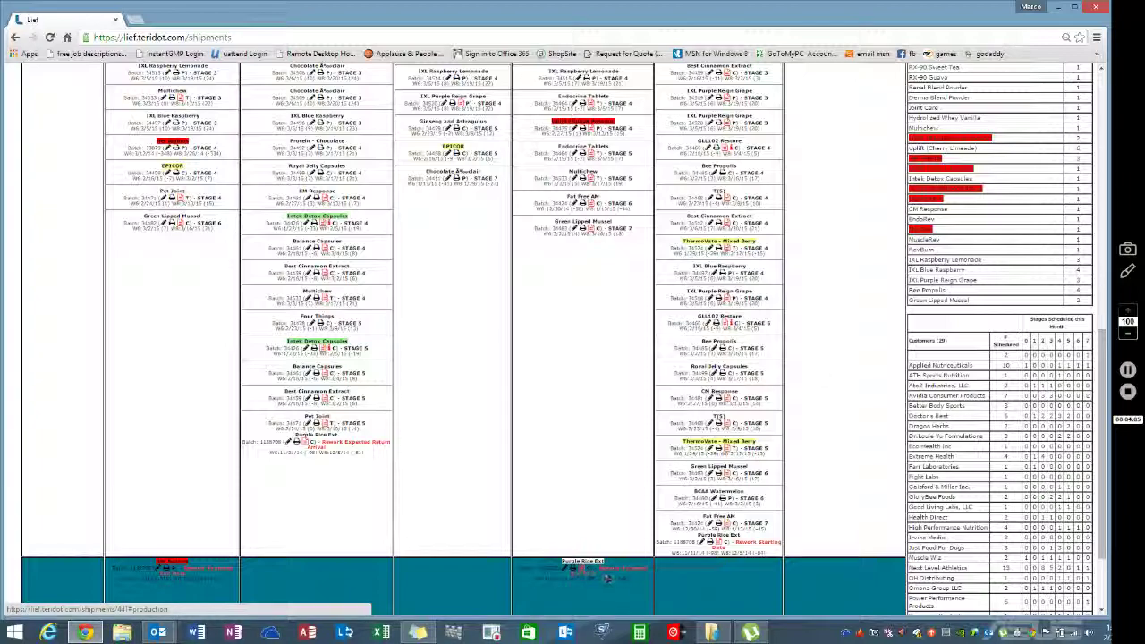
pyautogui.moveTo(1100, 352); pyautogui.dragTo(1108, 400)
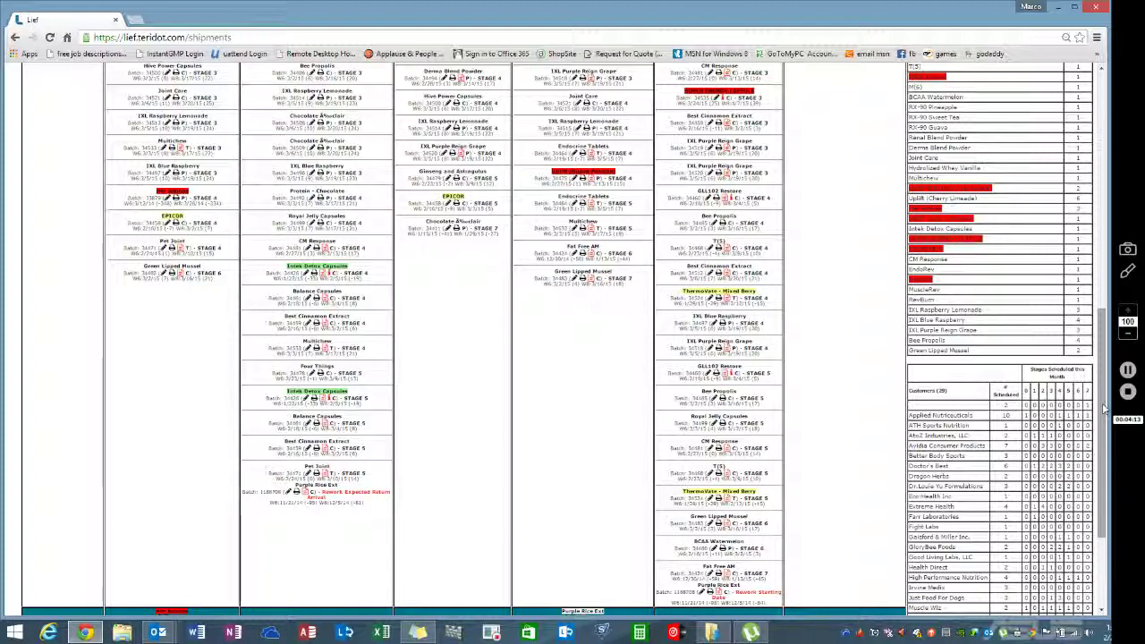
pyautogui.moveTo(1104, 409); pyautogui.dragTo(1107, 260)
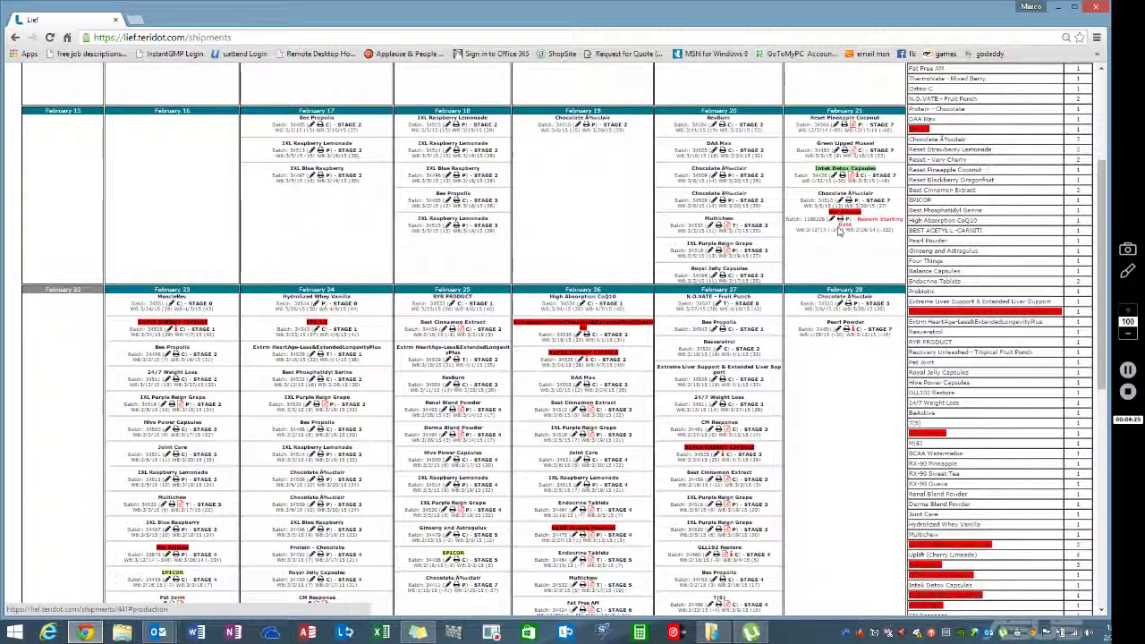
pyautogui.click(1129, 370)
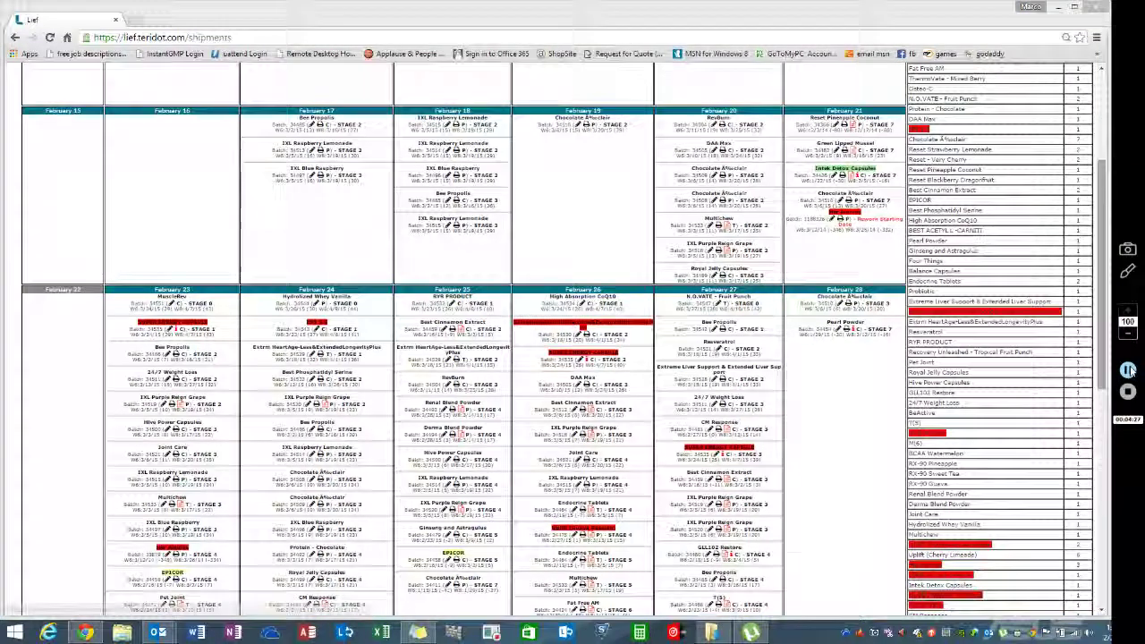